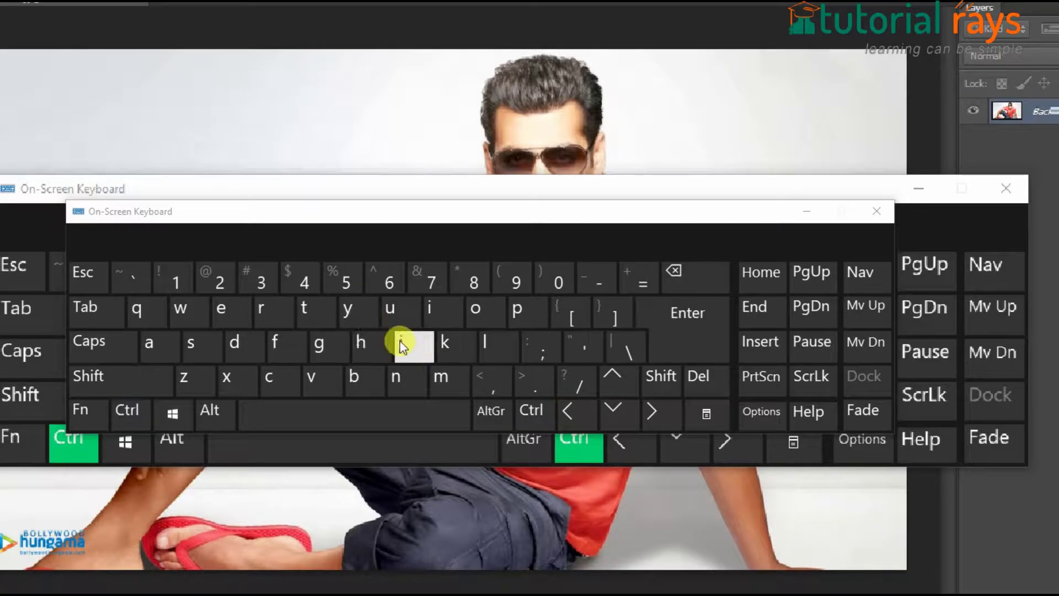
Put away the on-screen keyboard and activate the Hand tool for the open photo.
click(371, 342)
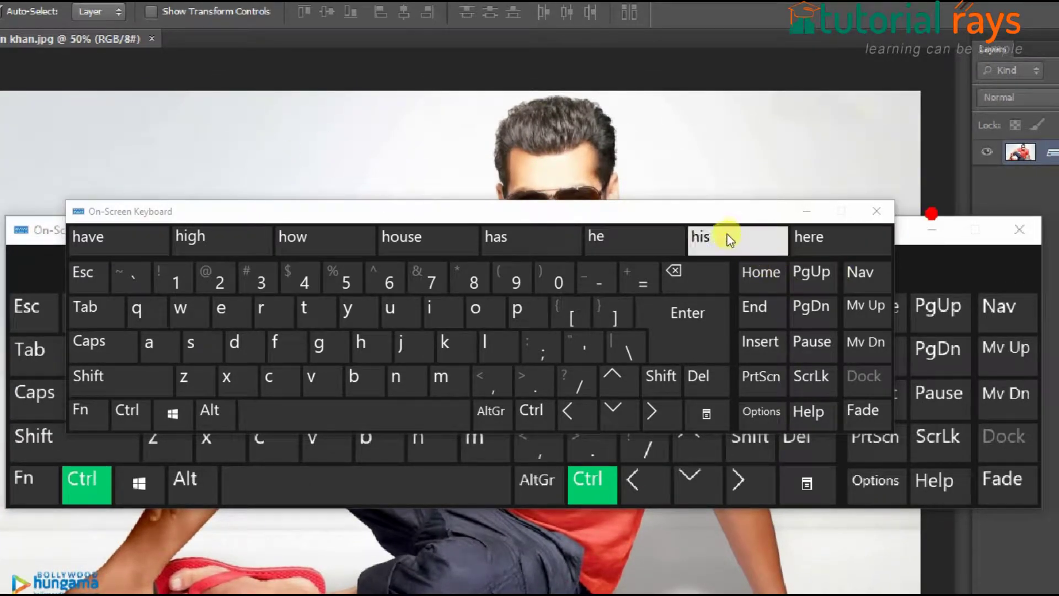
click(807, 211)
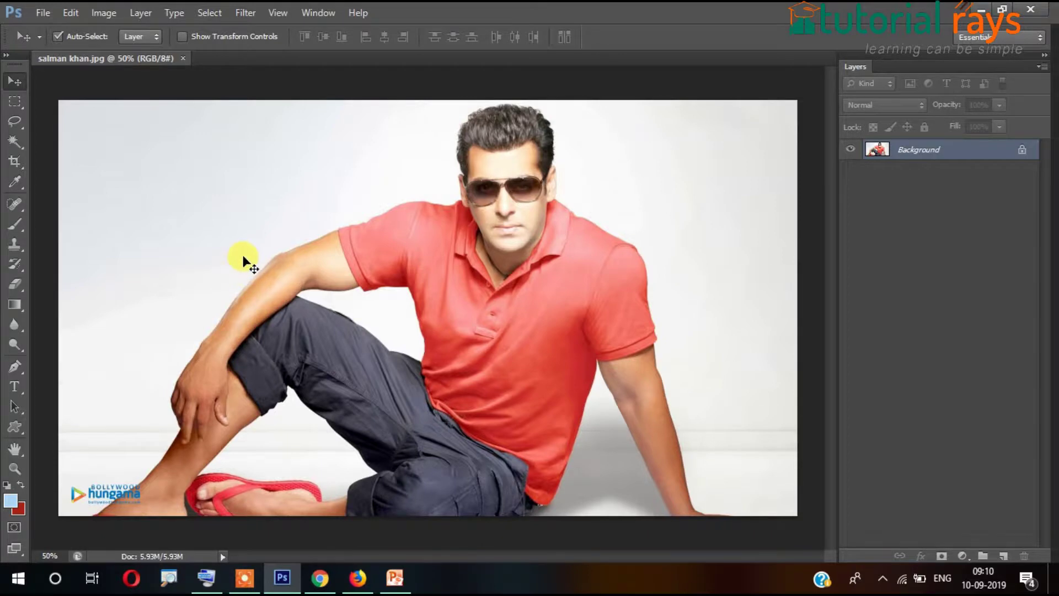
key(h)
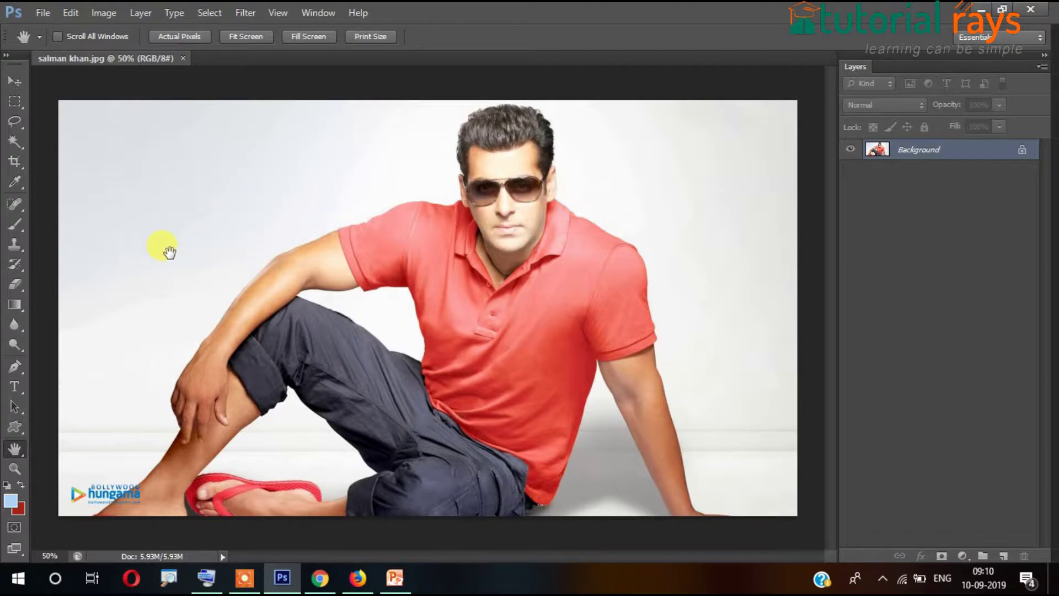
Zoom in to 500% above the man's sleeve and pan across the enlarged photo with the Hand tool.
click(16, 468)
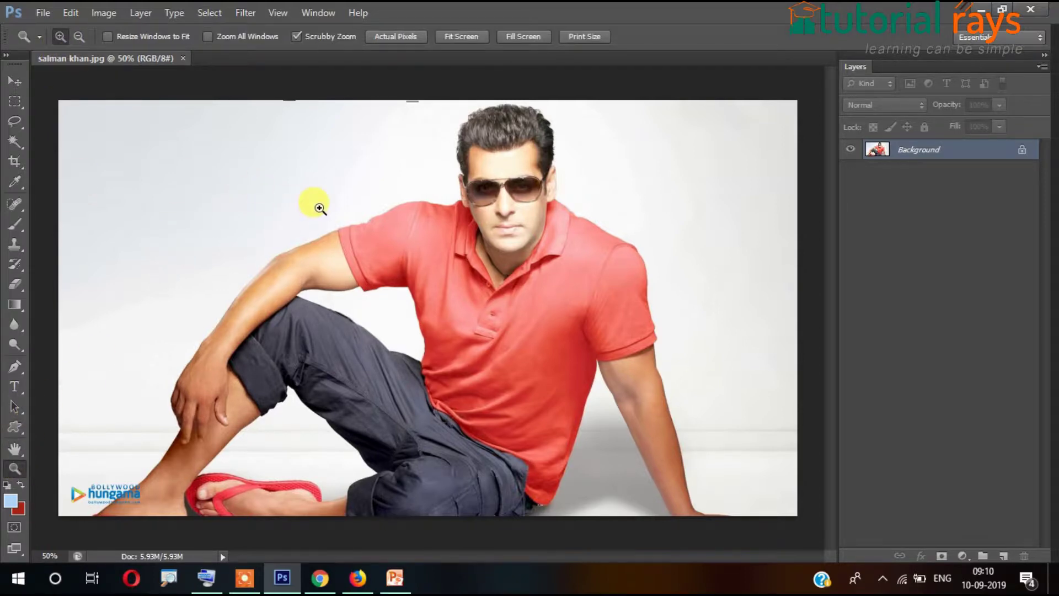
drag(315, 207, 319, 213)
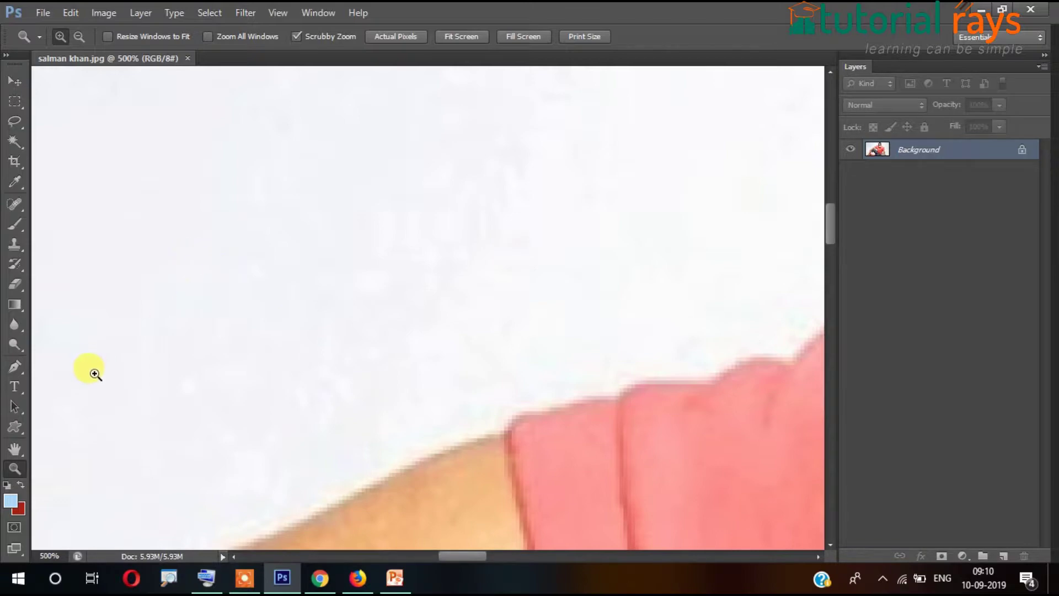
click(14, 450)
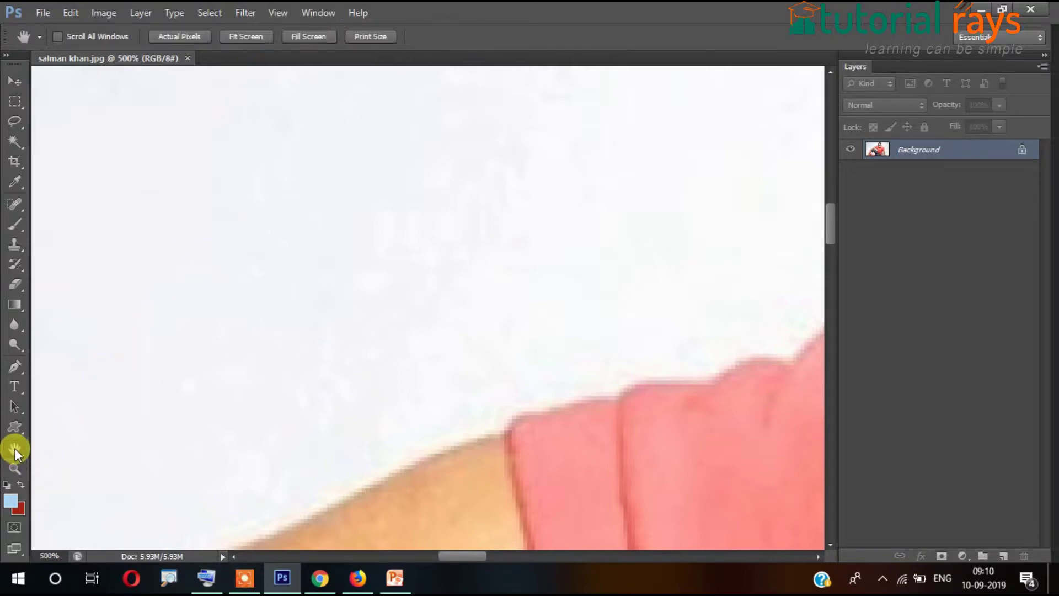
drag(520, 355, 401, 214)
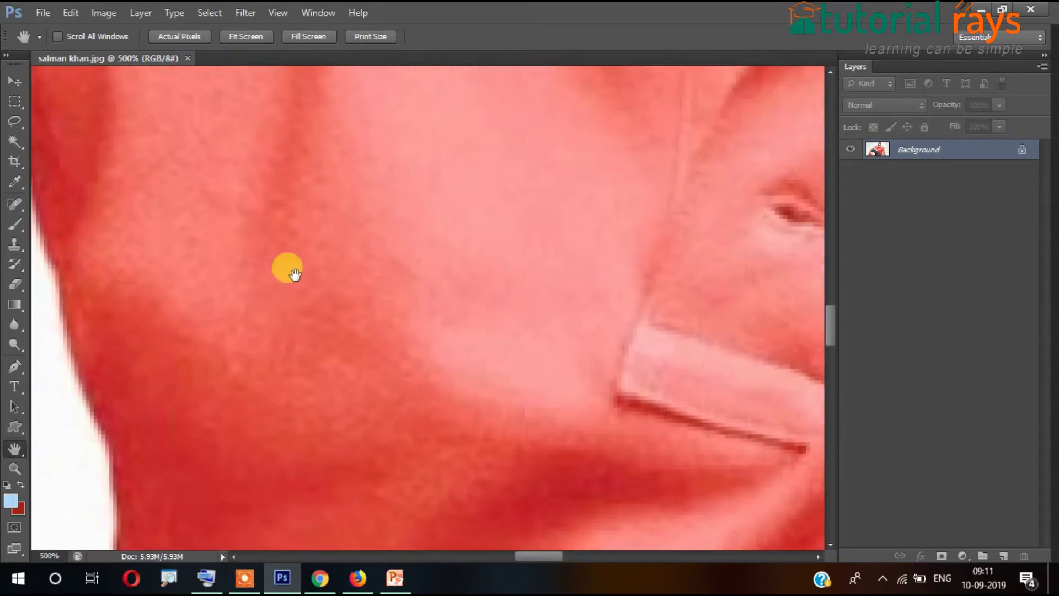
drag(295, 274, 279, 341)
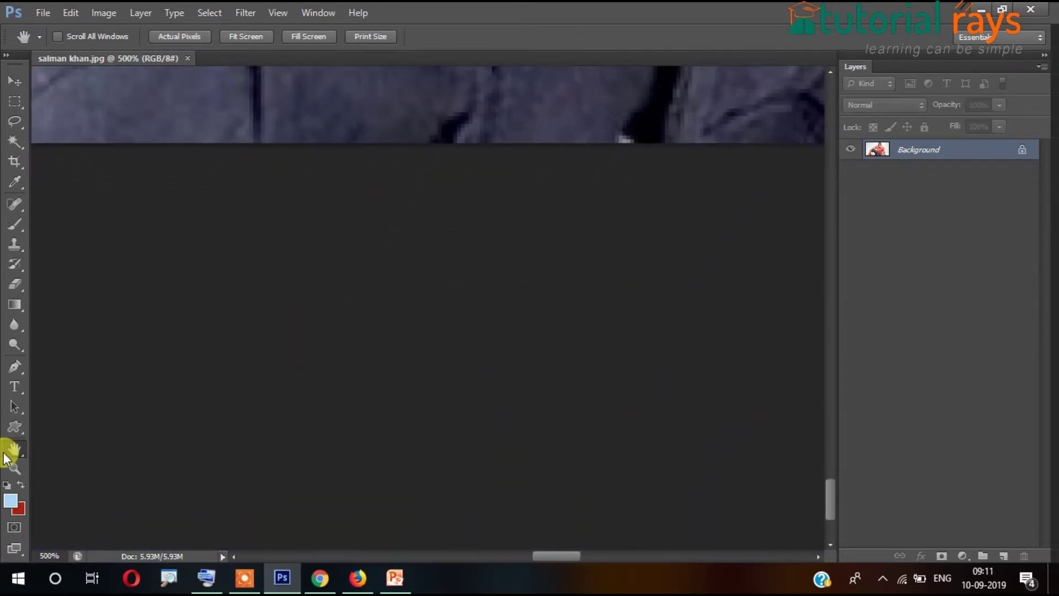
drag(384, 271, 282, 240)
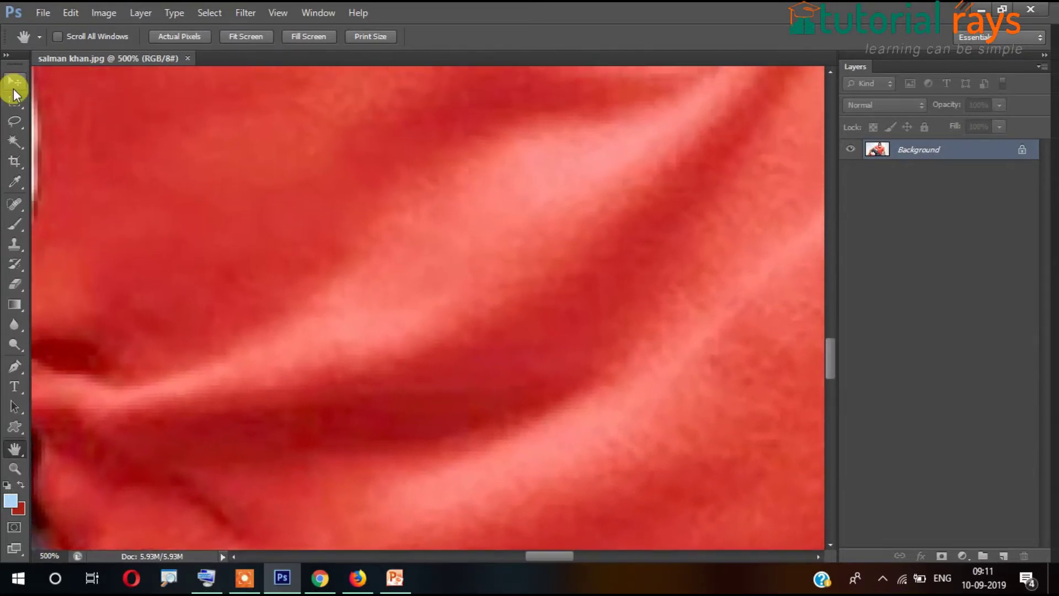
Activate the Move tool and shift the magnified view of the shirt slightly up and down.
click(15, 82)
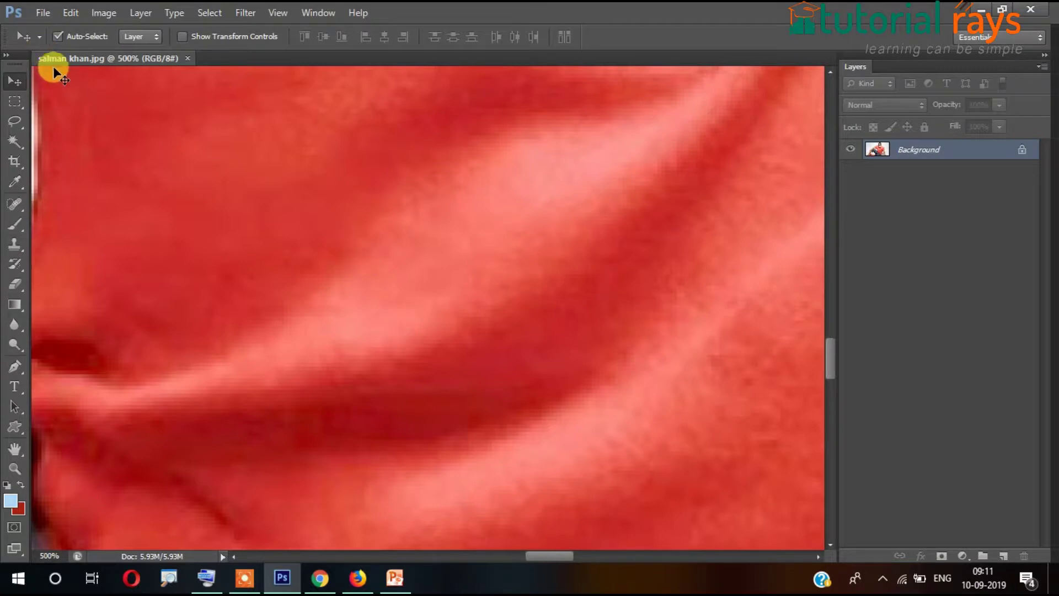
scroll(413, 188, down, 2)
scroll(413, 189, up, 3)
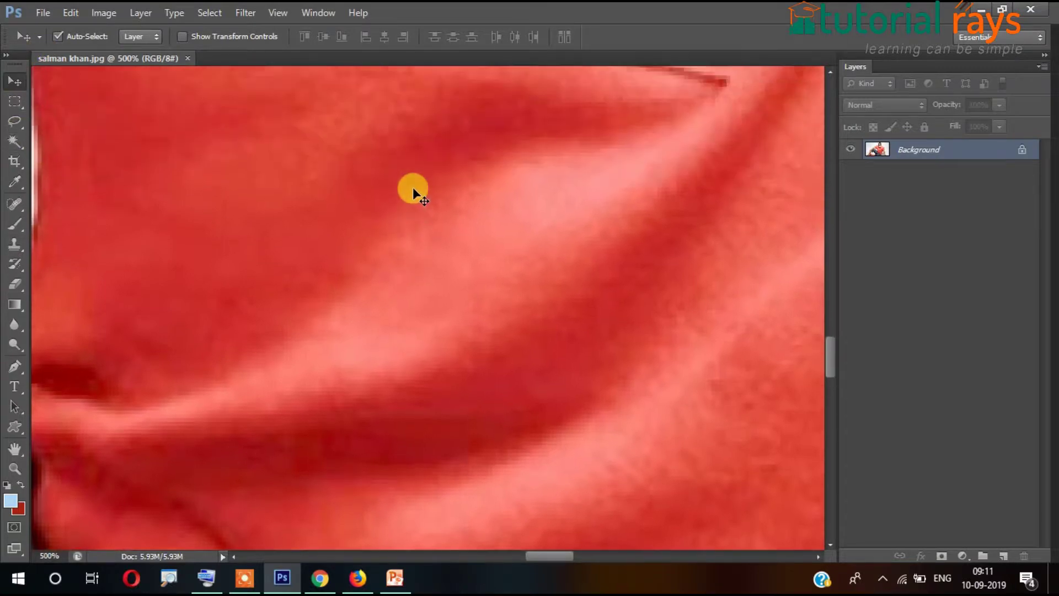
scroll(413, 187, down, 1)
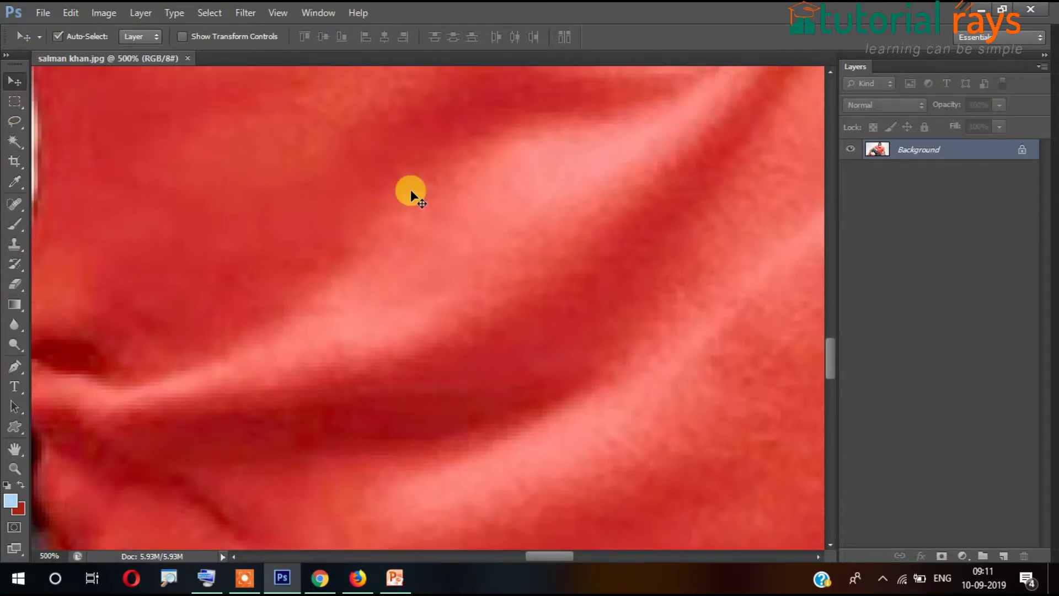
Bring up the on-screen keyboard to look at the space bar, and minimize it again.
click(208, 574)
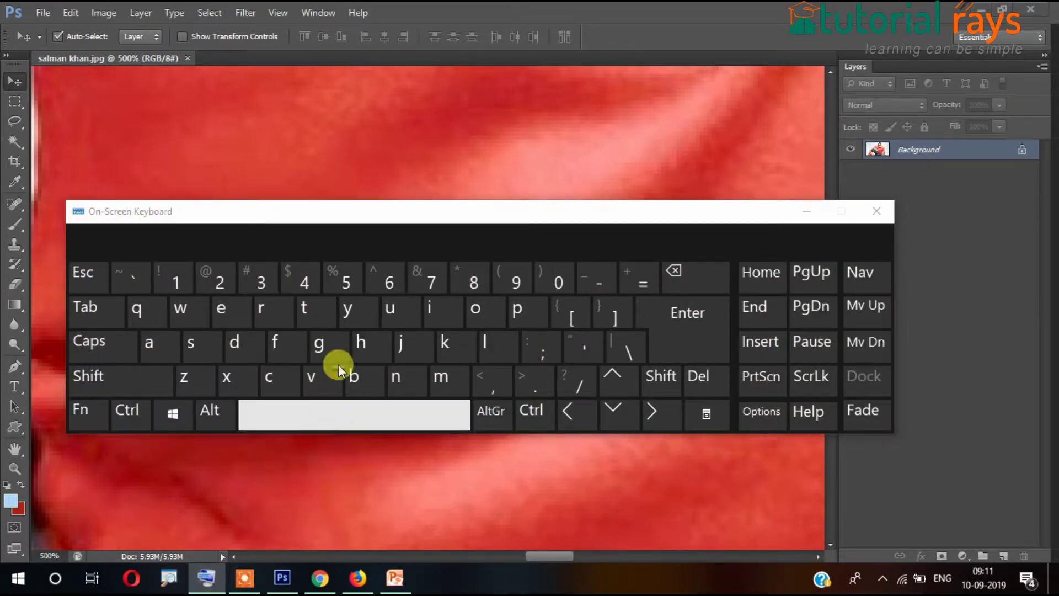
scroll(565, 159, down, 1)
click(807, 211)
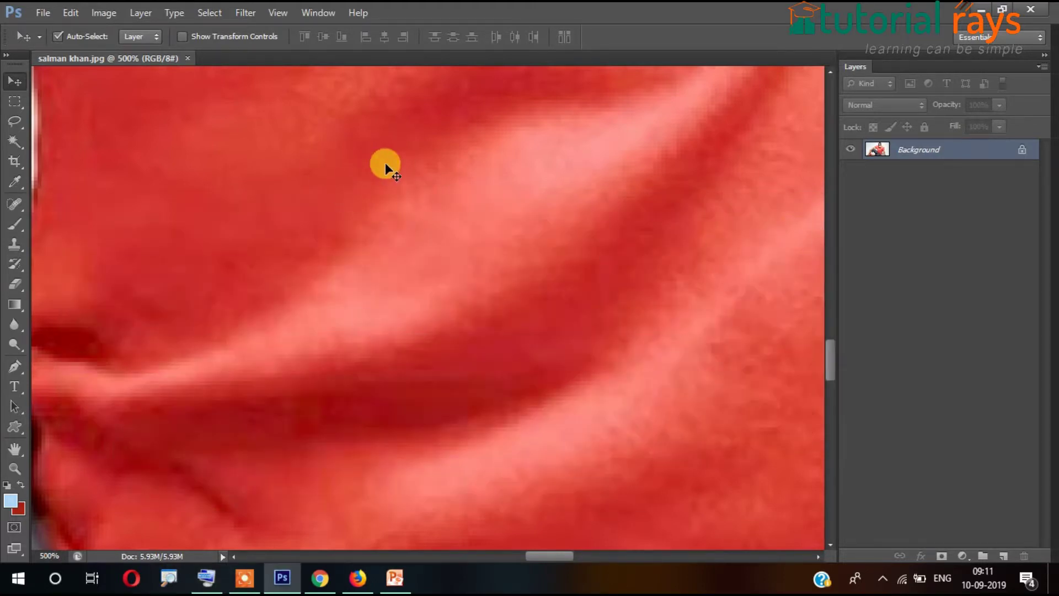
click(206, 578)
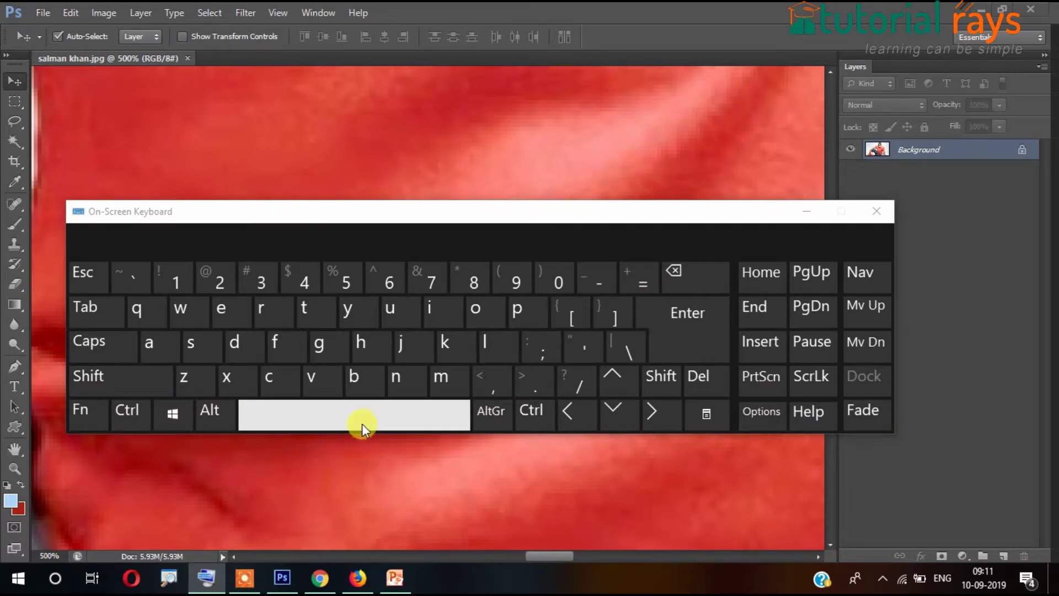
click(806, 211)
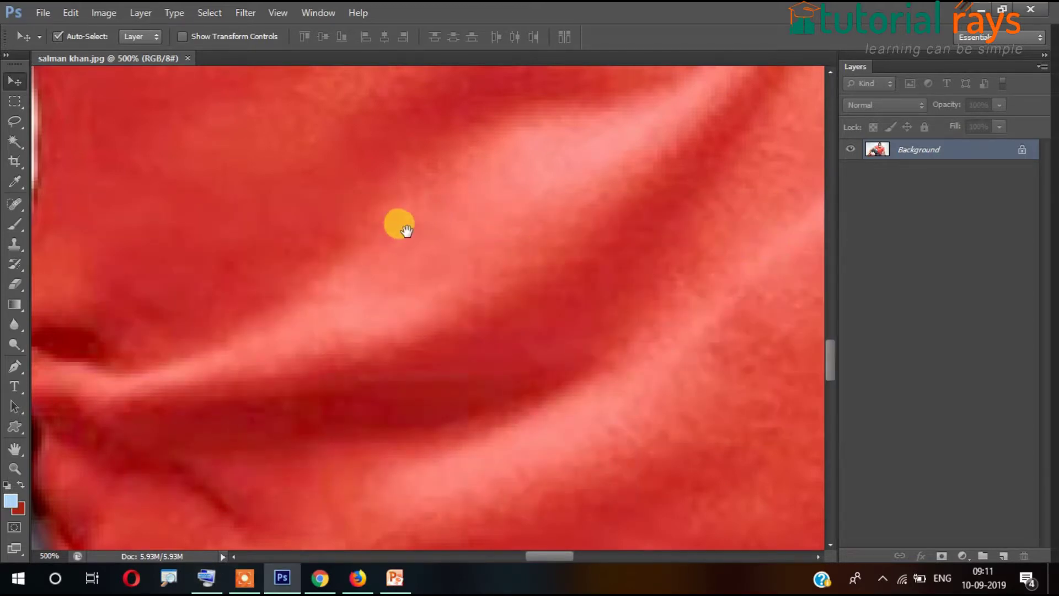
Pan around the 500% view with the temporary Hand tool, keeping the Move tool selected, to examine the shirt, face, hair and trousers.
drag(359, 180, 405, 298)
drag(409, 206, 569, 263)
drag(443, 269, 226, 245)
drag(474, 361, 225, 253)
drag(734, 293, 182, 183)
drag(338, 449, 485, 221)
drag(395, 402, 267, 262)
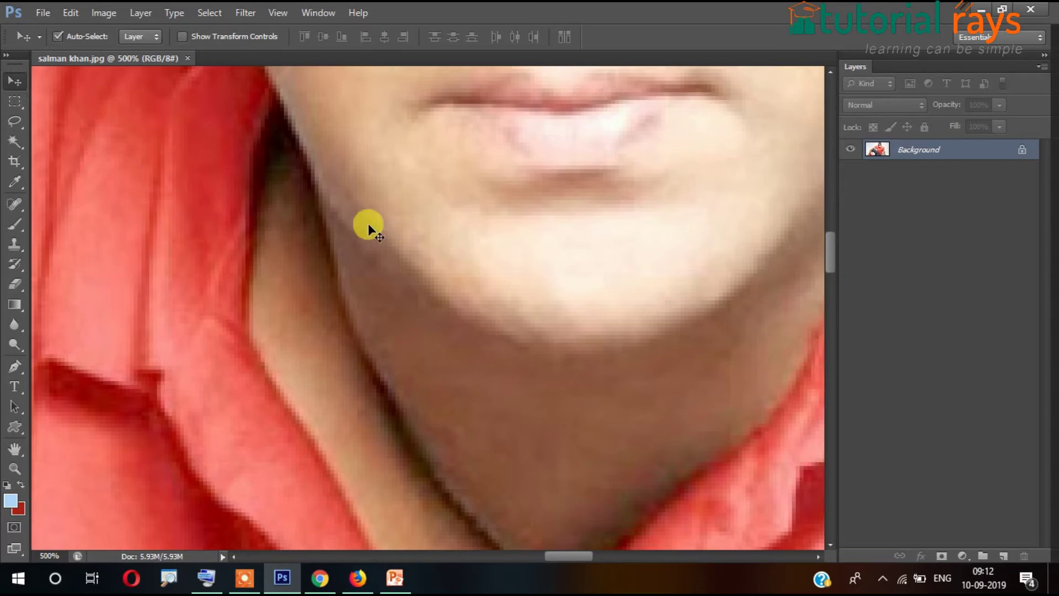
scroll(342, 259, up, 10)
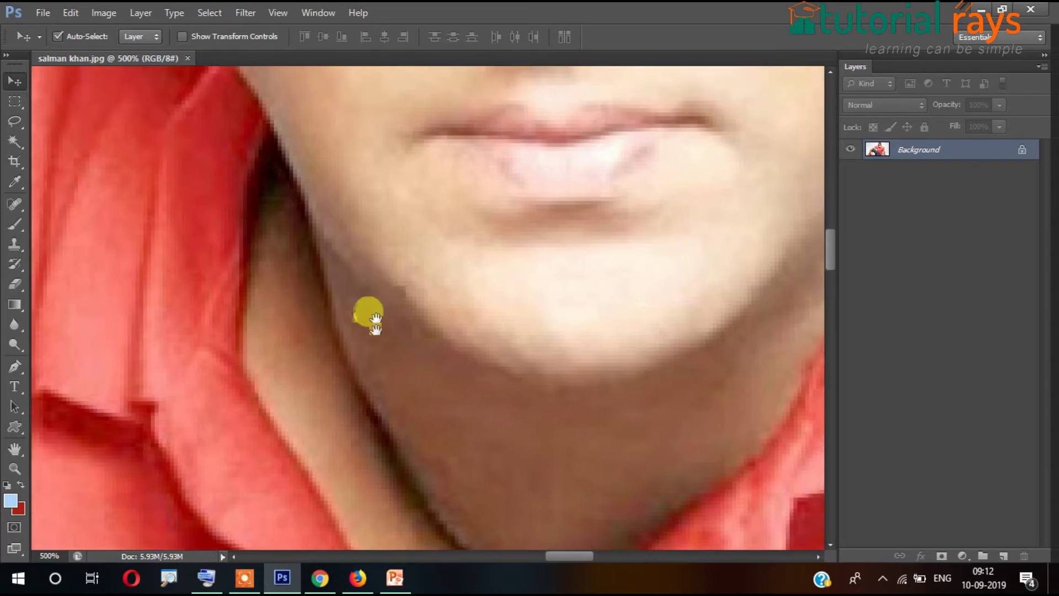
scroll(339, 296, up, 10)
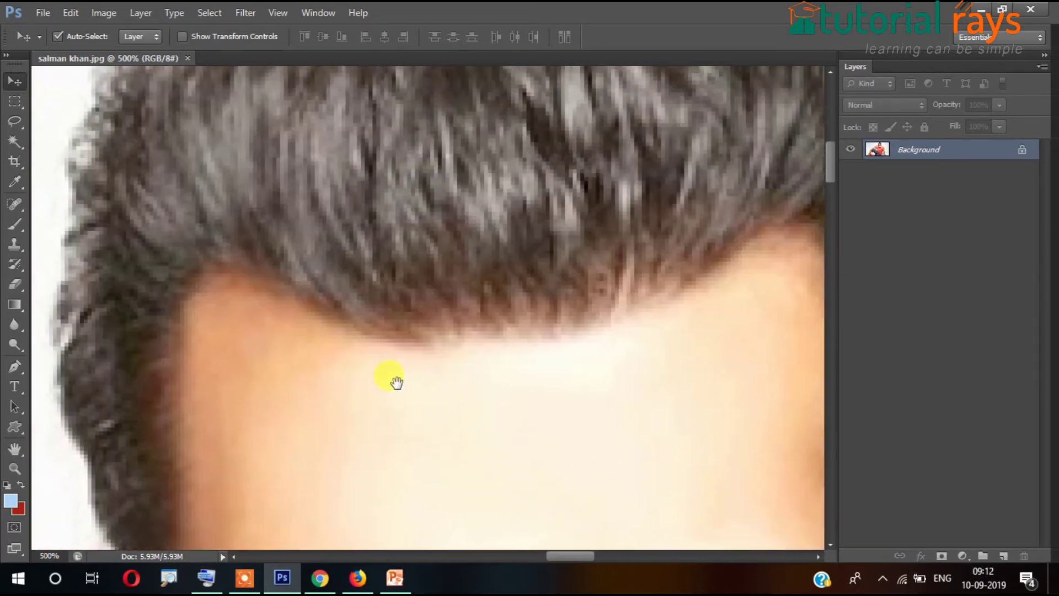
scroll(401, 301, down, 15)
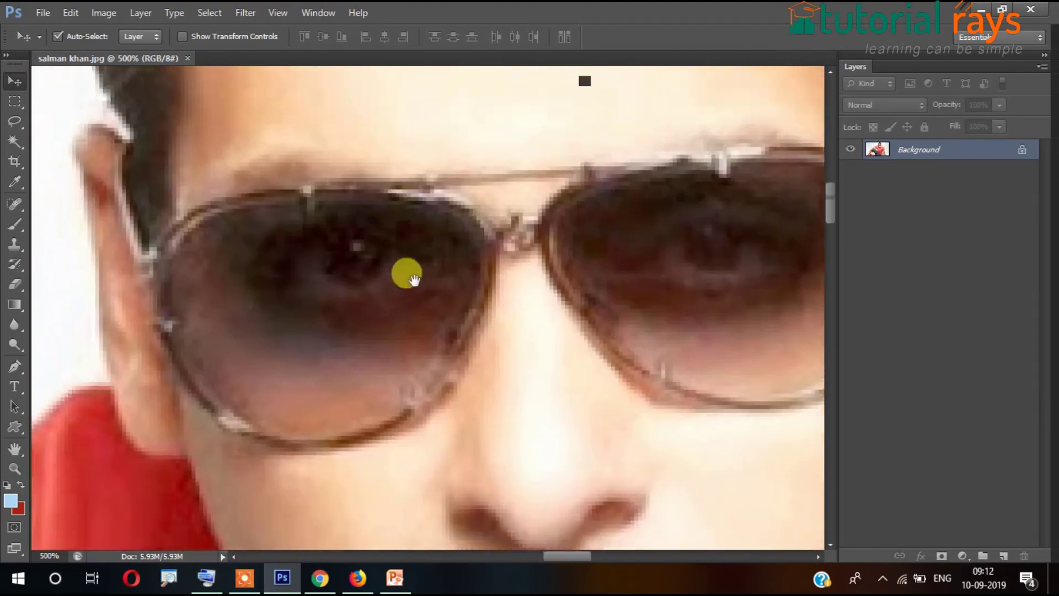
scroll(392, 380, down, 15)
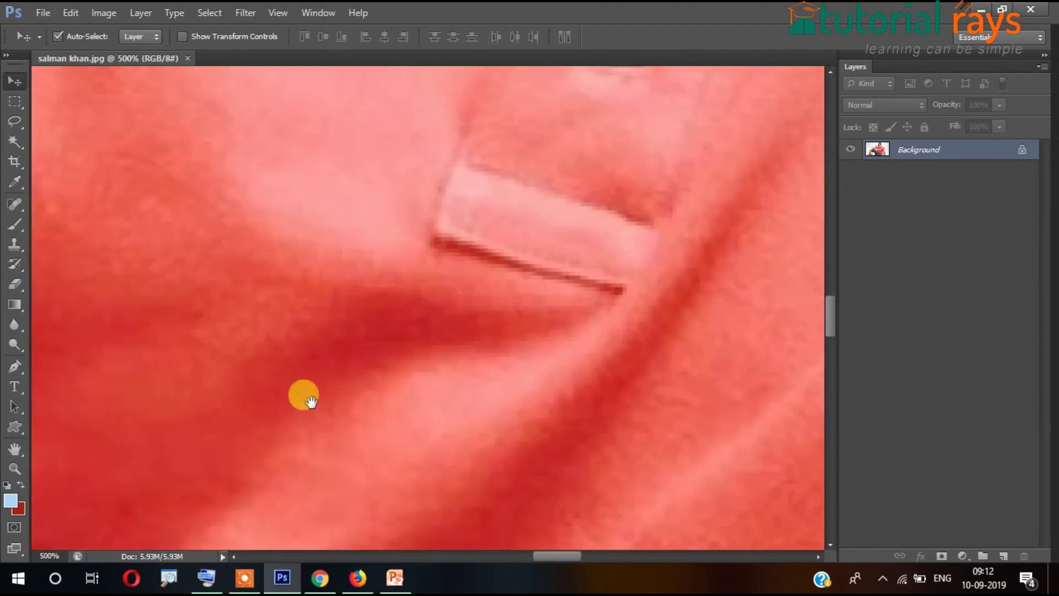
scroll(348, 437, down, 15)
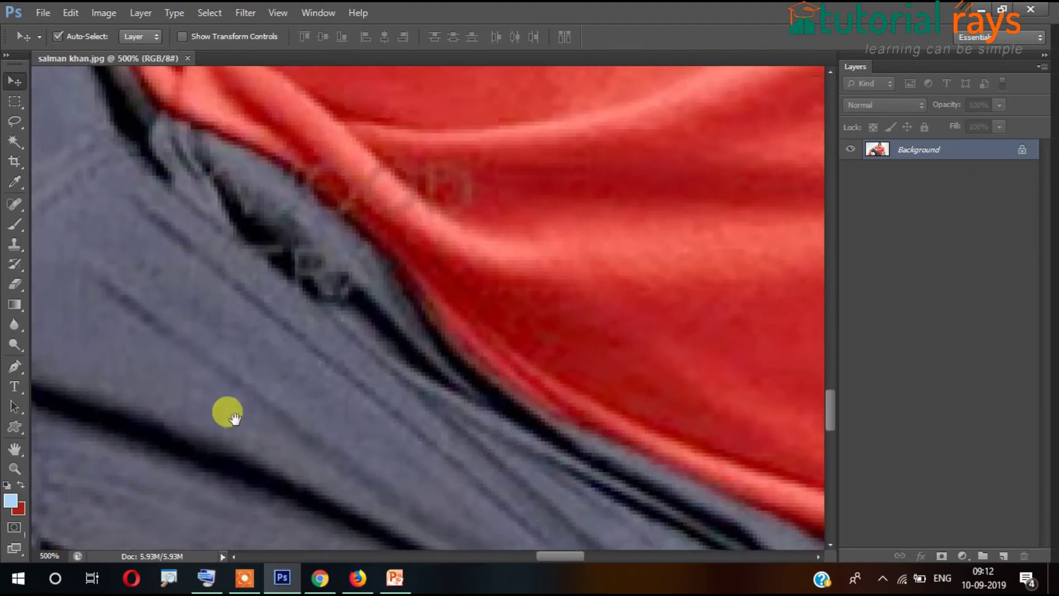
scroll(313, 333, down, 3)
scroll(362, 504, up, 15)
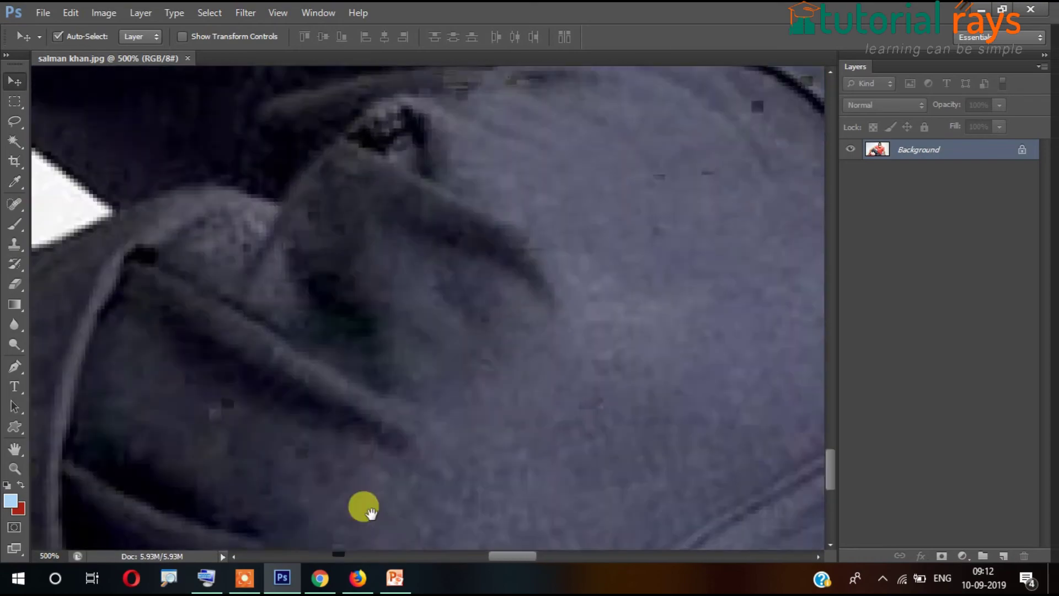
scroll(382, 408, up, 15)
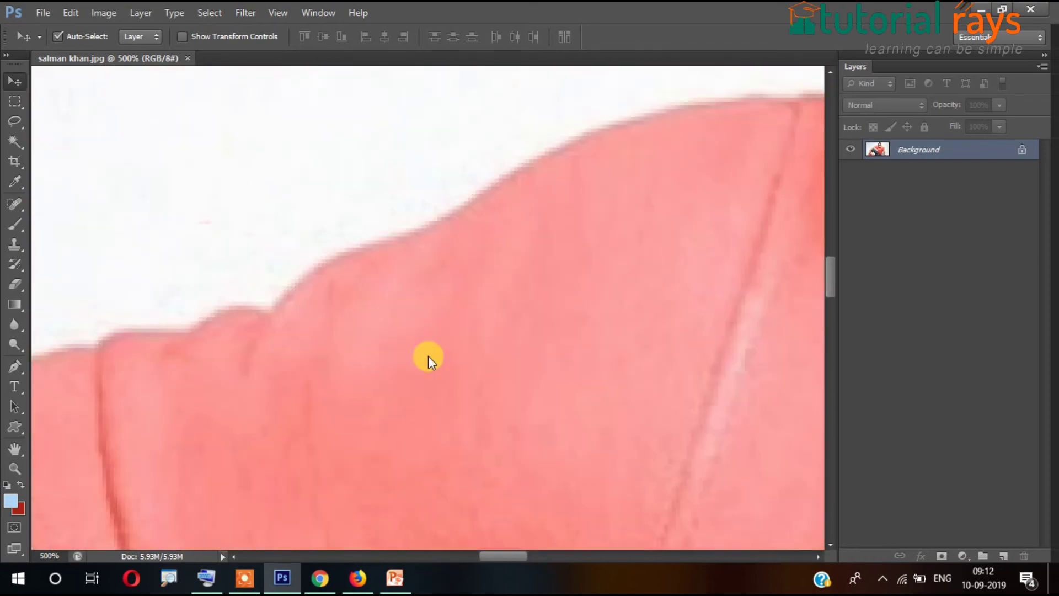
scroll(291, 379, down, 10)
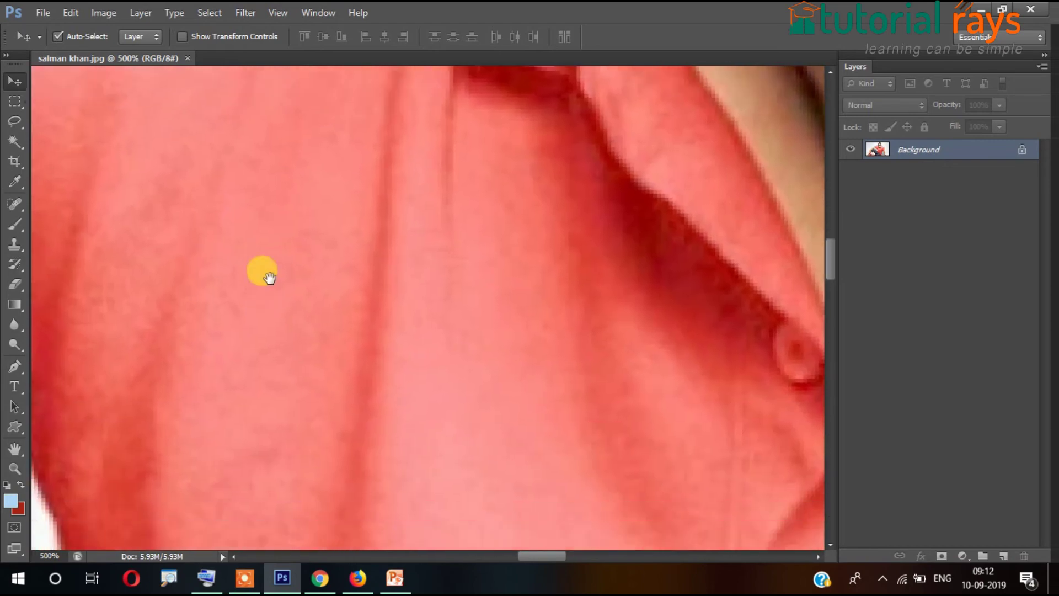